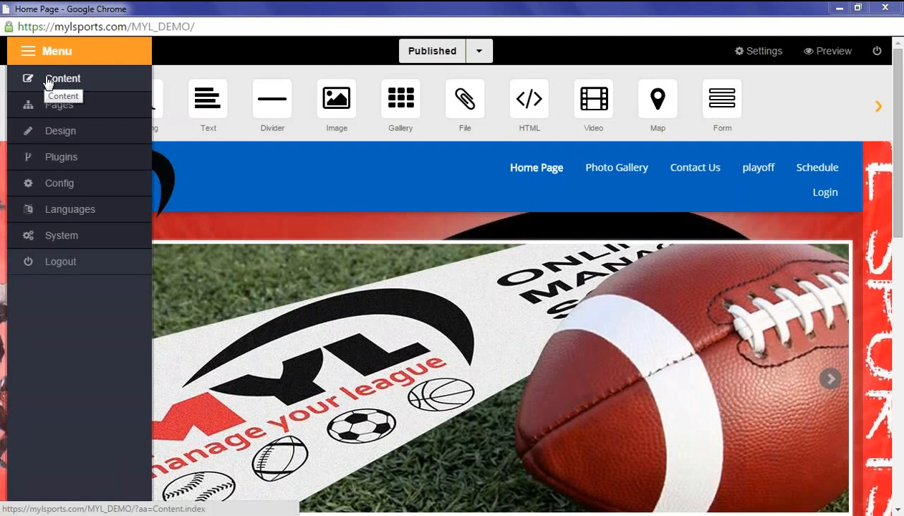
Open the Pages management section of the site
{"action": "left_click", "coordinate": [48, 79]}
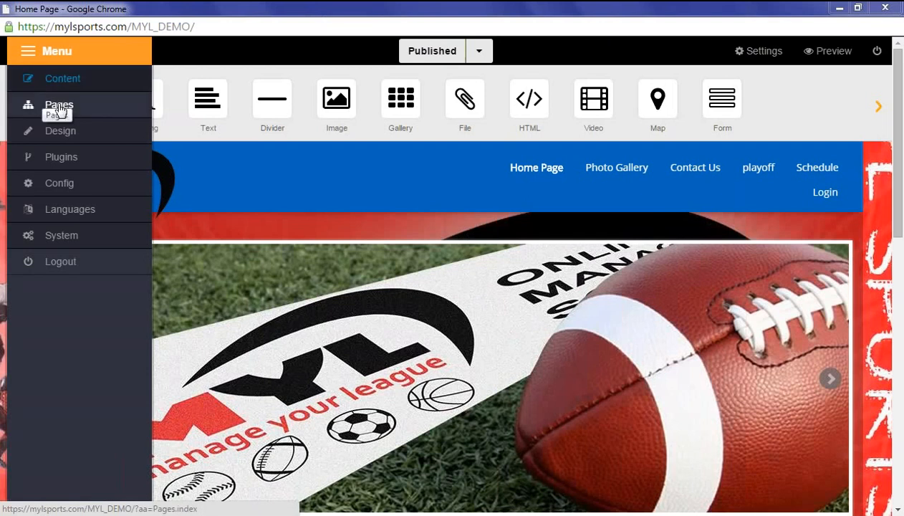
{"action": "left_click", "coordinate": [57, 106]}
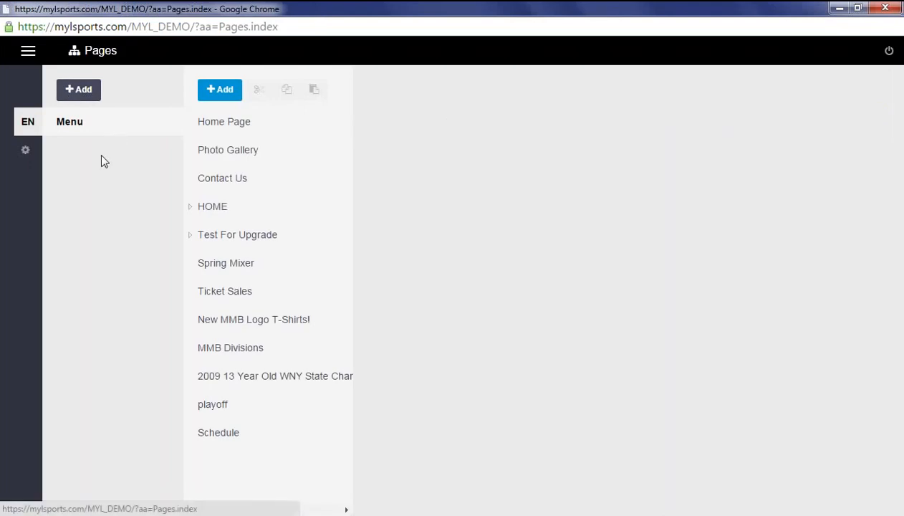
{"action": "mouse_move", "coordinate": [76, 133]}
{"action": "mouse_move", "coordinate": [178, 134]}
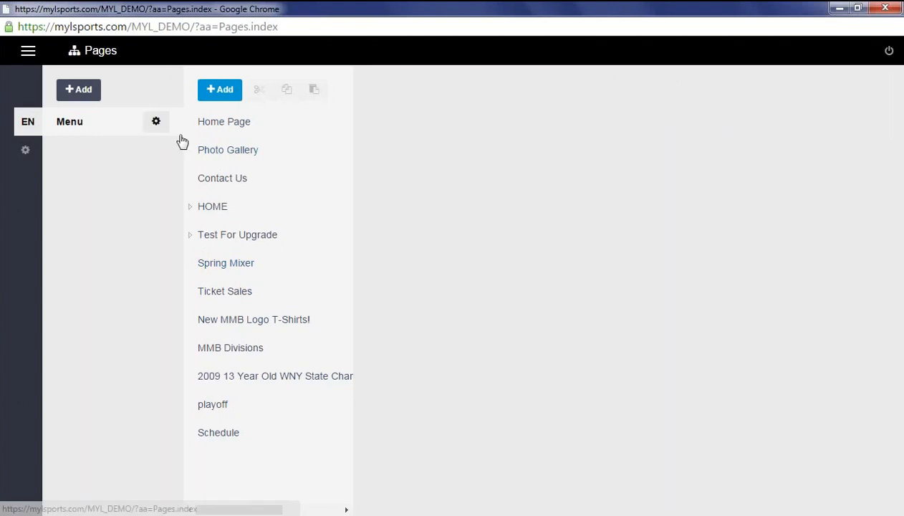
Start a new page in the site menu's page list and title it Tournament
{"action": "left_click", "coordinate": [223, 91]}
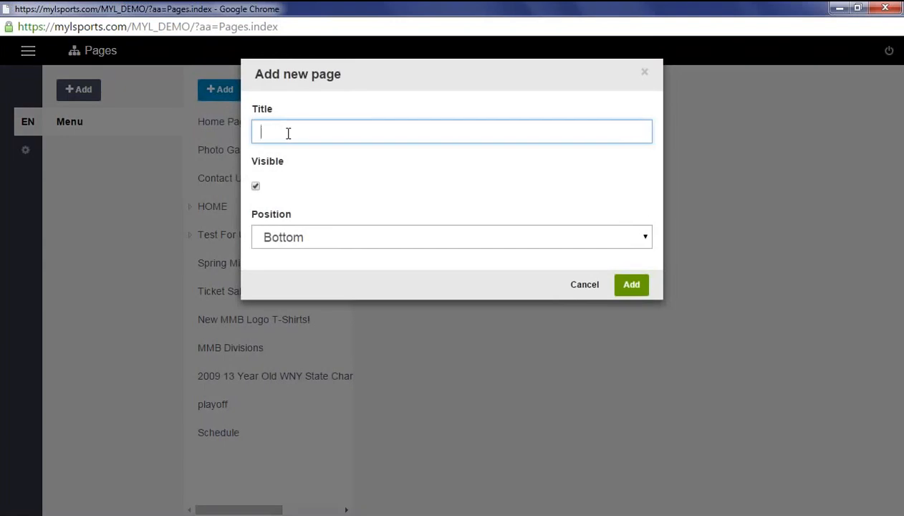
{"action": "left_click", "coordinate": [284, 134]}
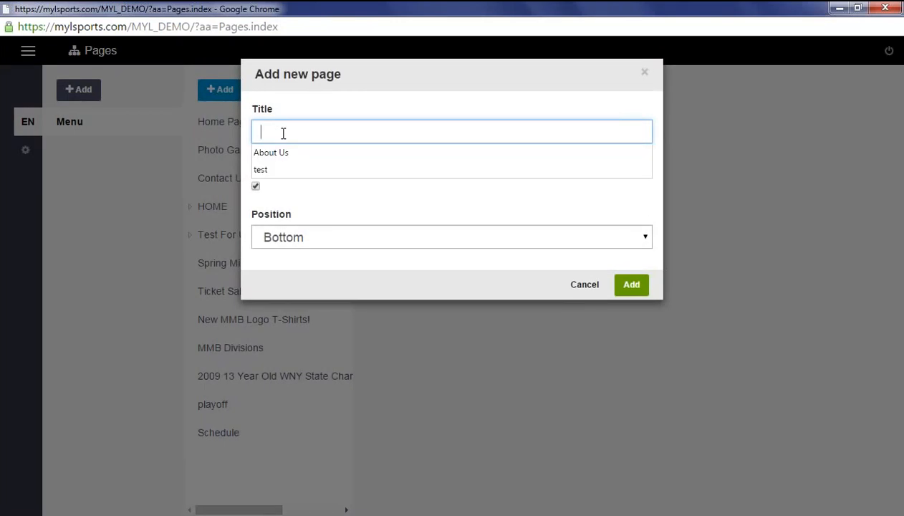
{"action": "type", "text": "to"}
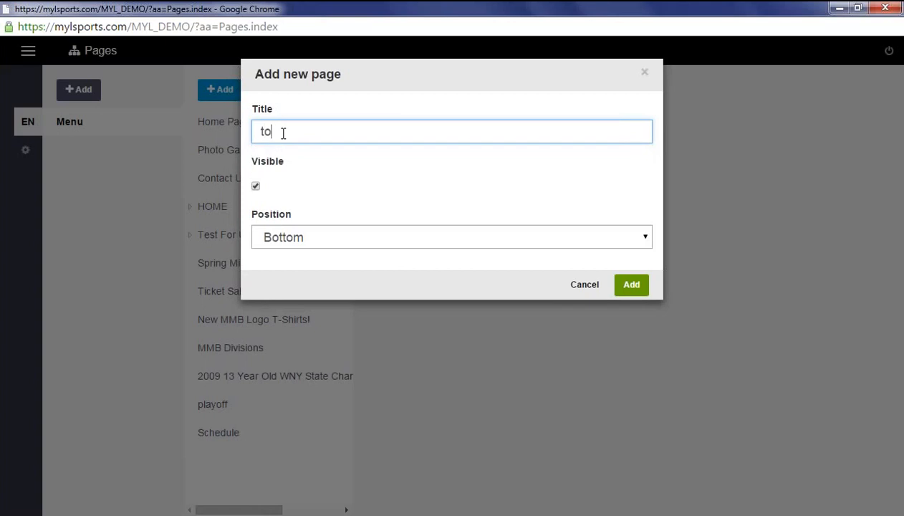
{"action": "type", "text": "urnament"}
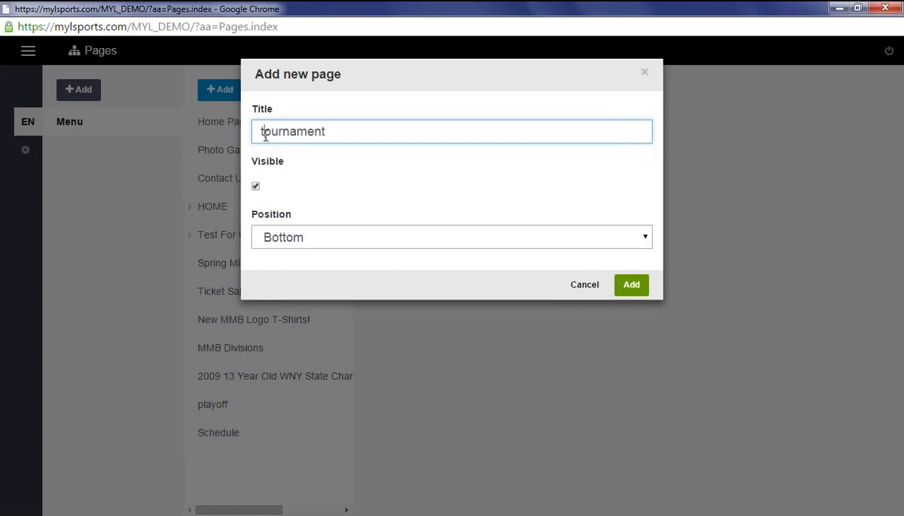
{"action": "left_click", "coordinate": [265, 132]}
{"action": "key", "text": "BackSpace"}
{"action": "type", "text": "T"}
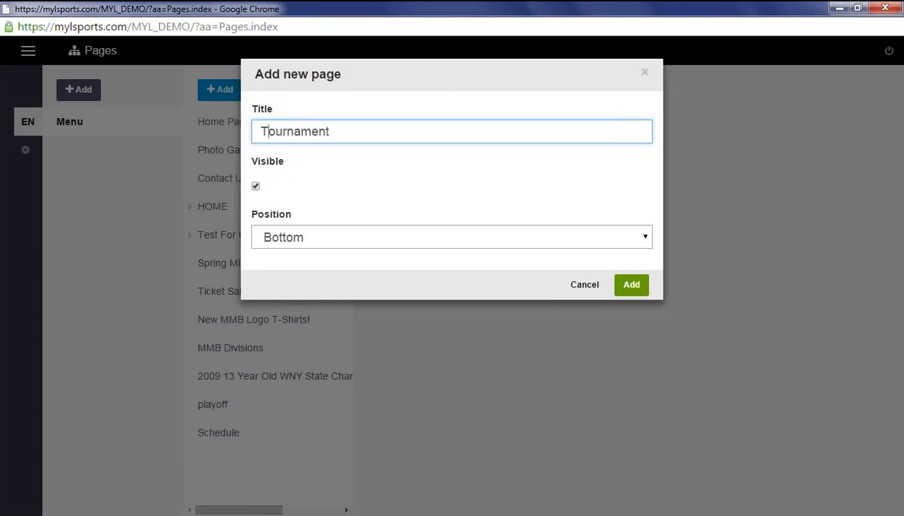
Turn off the new page's visibility, choose Bottom as its position and add it
{"action": "left_click", "coordinate": [255, 187]}
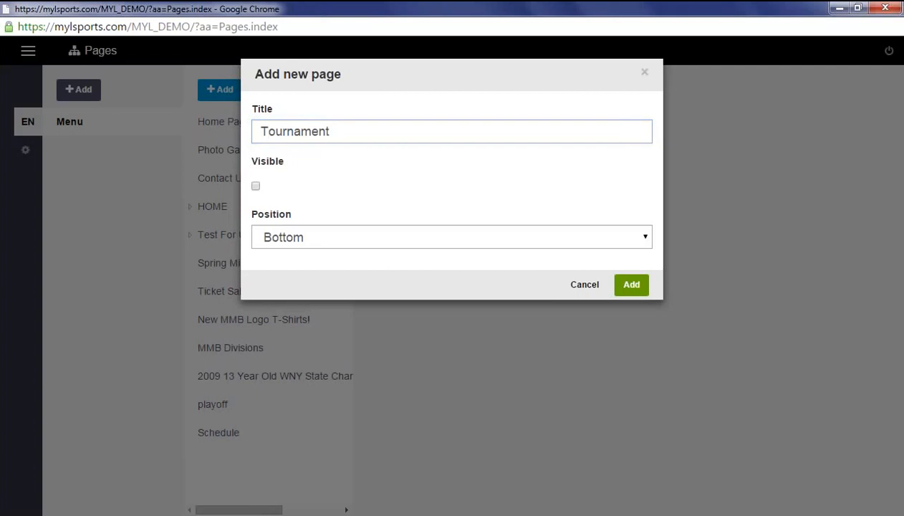
{"action": "left_click", "coordinate": [282, 244]}
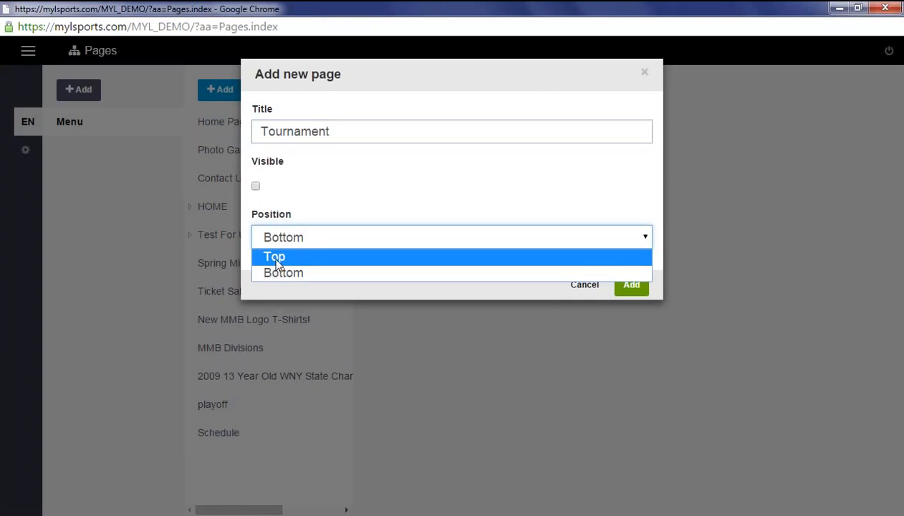
{"action": "left_click", "coordinate": [280, 276]}
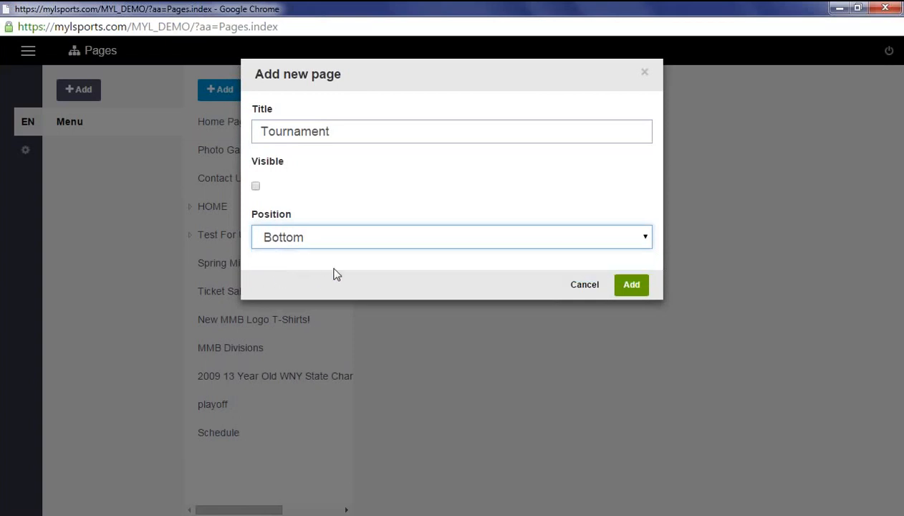
{"action": "left_click", "coordinate": [638, 282]}
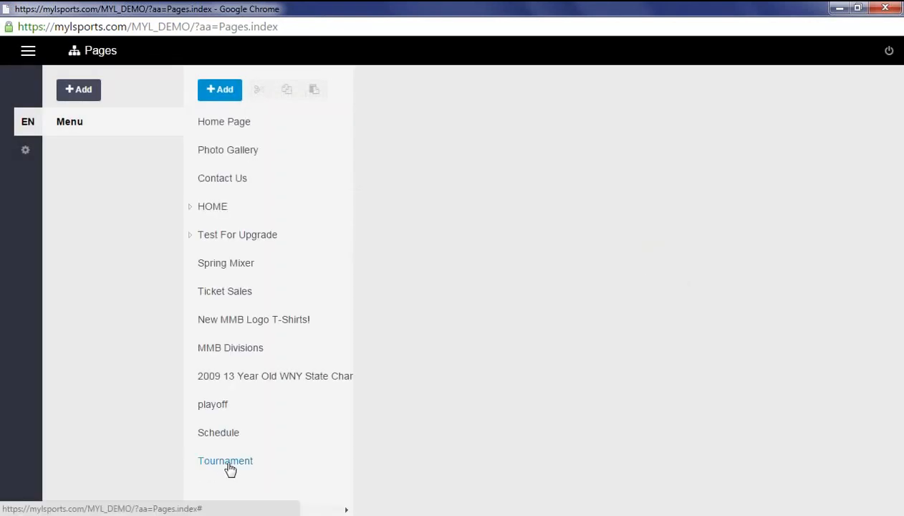
Open the Tournament page's properties and review the System Page and Layout choices, keeping Non-System and main.php
{"action": "mouse_move", "coordinate": [230, 469]}
{"action": "left_mouse_down"}
{"action": "mouse_move", "coordinate": [230, 238]}
{"action": "mouse_move", "coordinate": [230, 478]}
{"action": "mouse_move", "coordinate": [245, 234]}
{"action": "mouse_move", "coordinate": [230, 475]}
{"action": "mouse_move", "coordinate": [227, 466]}
{"action": "left_mouse_up"}
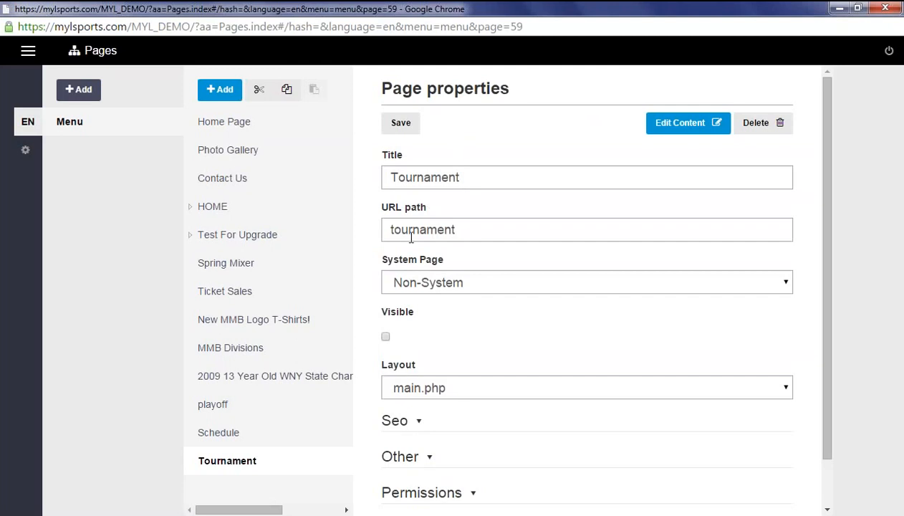
{"action": "left_click", "coordinate": [473, 284]}
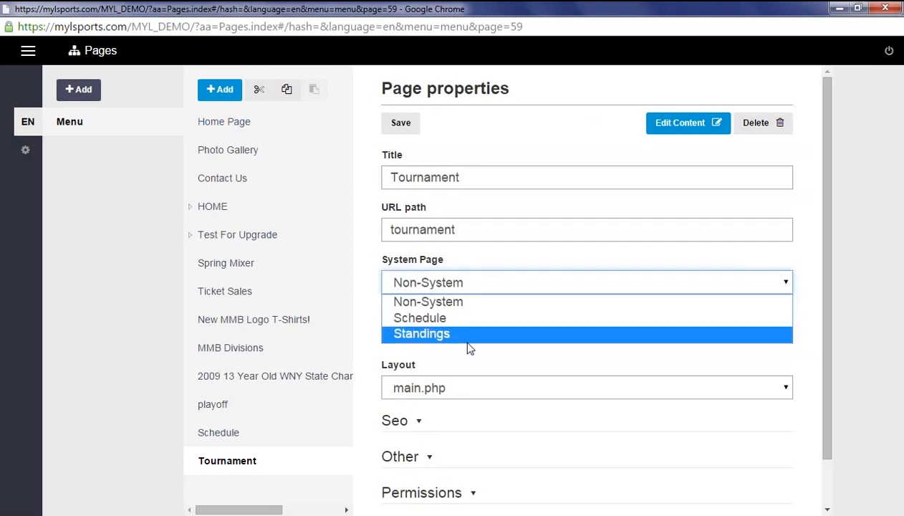
{"action": "left_click", "coordinate": [471, 301]}
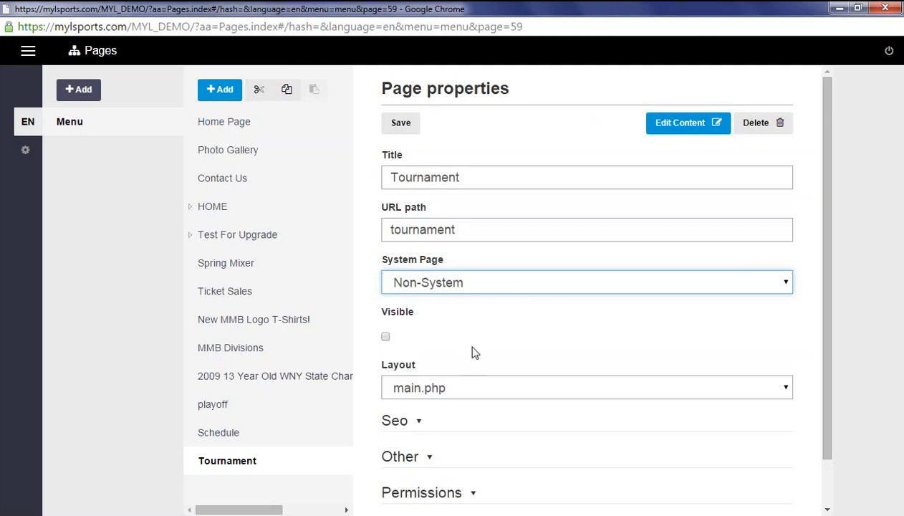
{"action": "scroll", "coordinate": [464, 374], "scroll_direction": "down", "scroll_amount": 1}
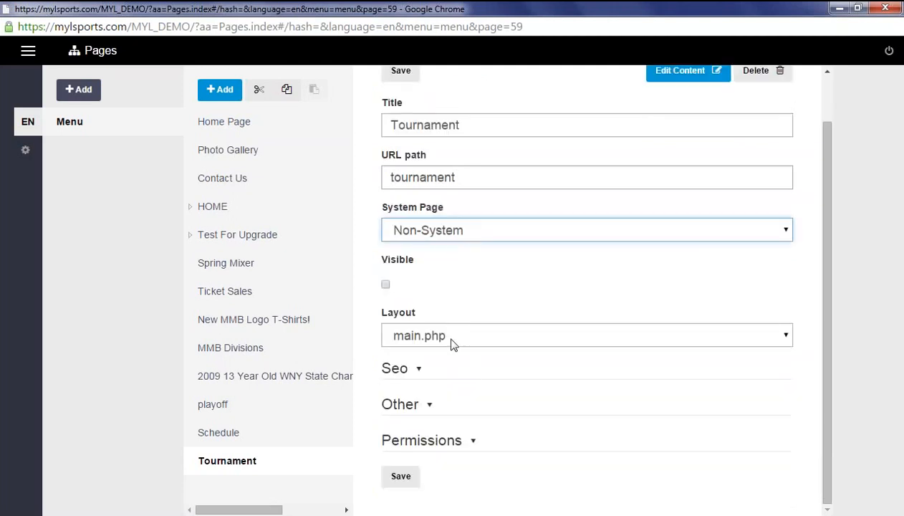
{"action": "left_click", "coordinate": [465, 336]}
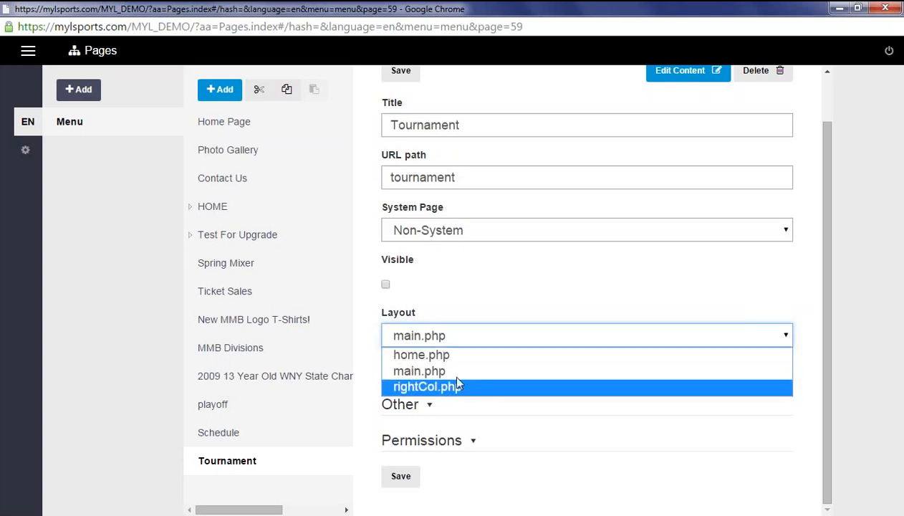
{"action": "left_click", "coordinate": [368, 368]}
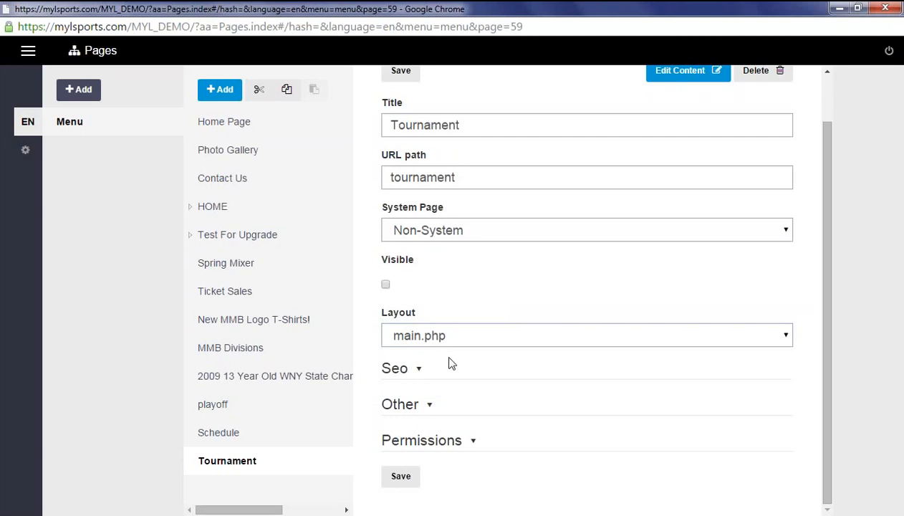
Expand the Tournament page's Seo and Other settings and review the meta title, keywords, description and redirect fields
{"action": "left_click", "coordinate": [403, 368]}
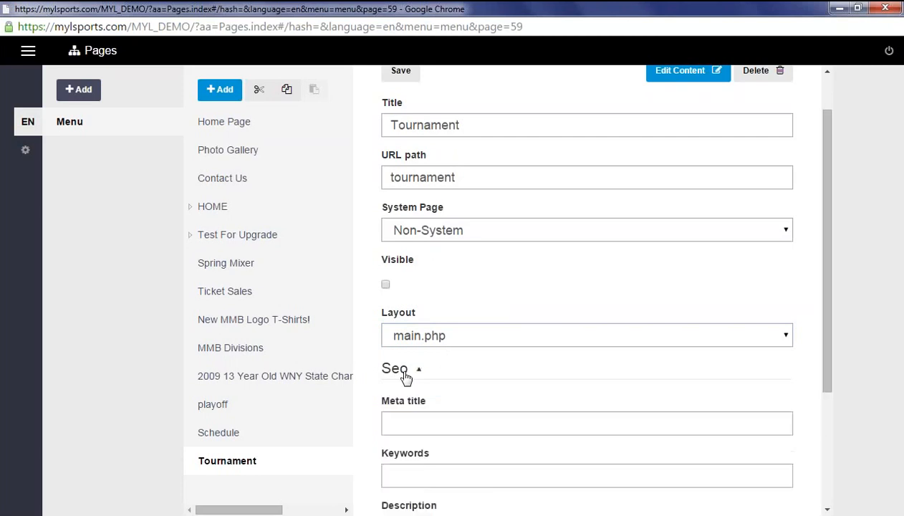
{"action": "scroll", "coordinate": [411, 377], "scroll_direction": "down", "scroll_amount": 2}
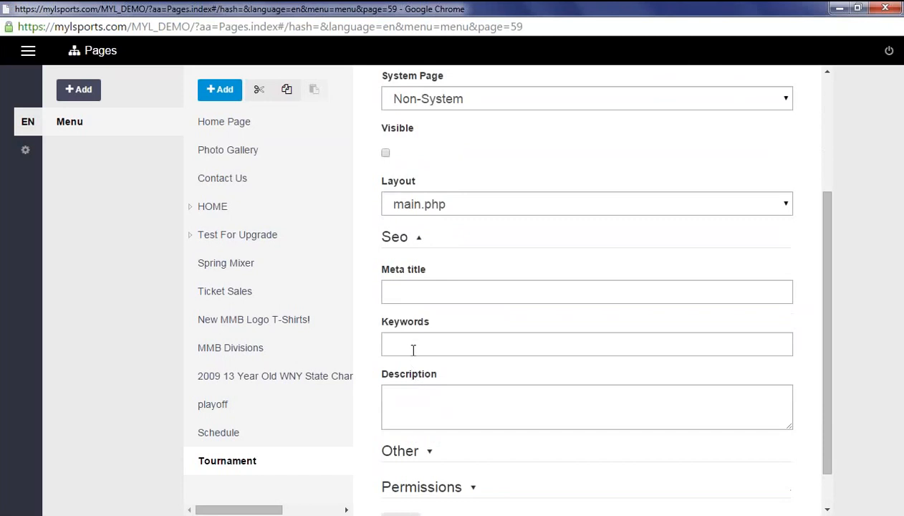
{"action": "scroll", "coordinate": [423, 366], "scroll_direction": "down", "scroll_amount": 1}
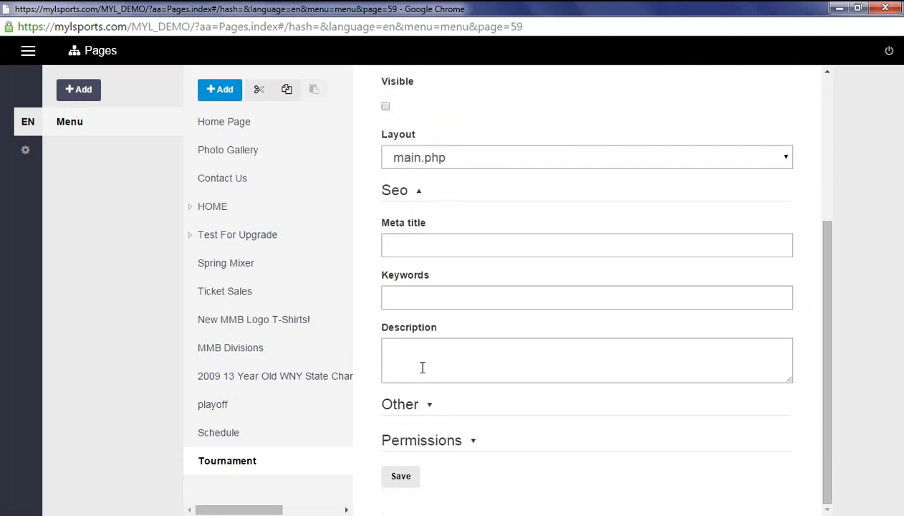
{"action": "left_click", "coordinate": [405, 406]}
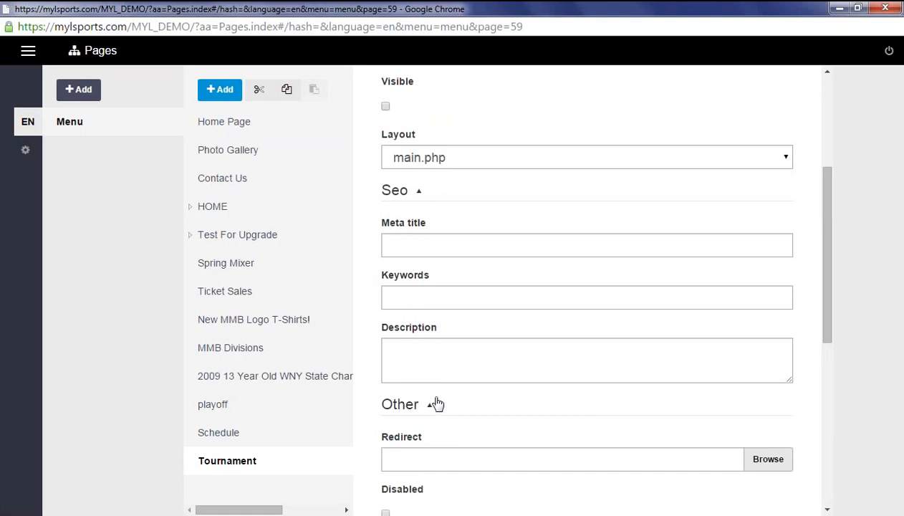
{"action": "scroll", "coordinate": [435, 400], "scroll_direction": "down", "scroll_amount": 3}
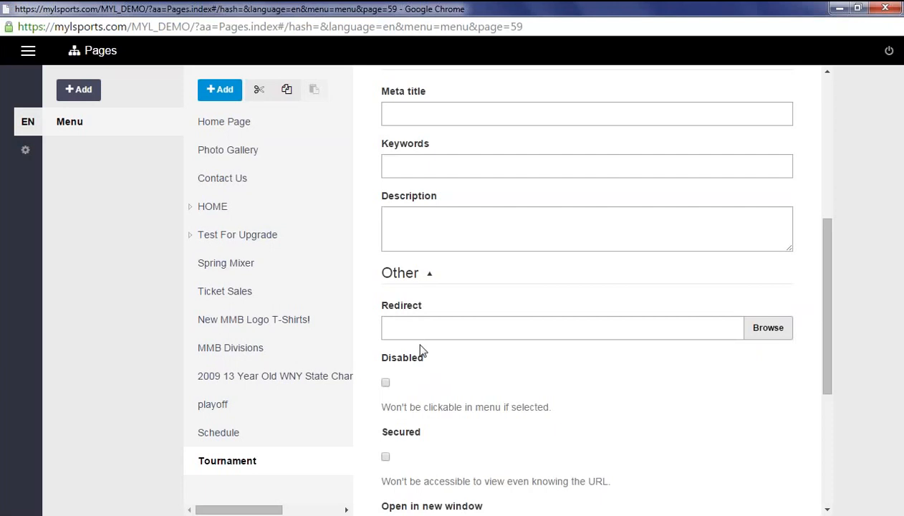
Browse the possible redirect targets, including Photo Gallery, and close the link picker without applying one
{"action": "left_click", "coordinate": [767, 330]}
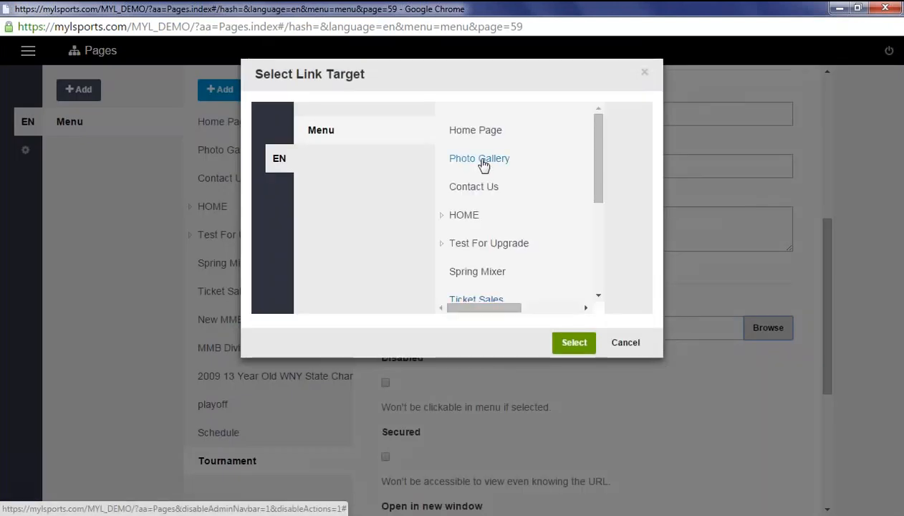
{"action": "left_click", "coordinate": [484, 166]}
{"action": "left_click", "coordinate": [646, 73]}
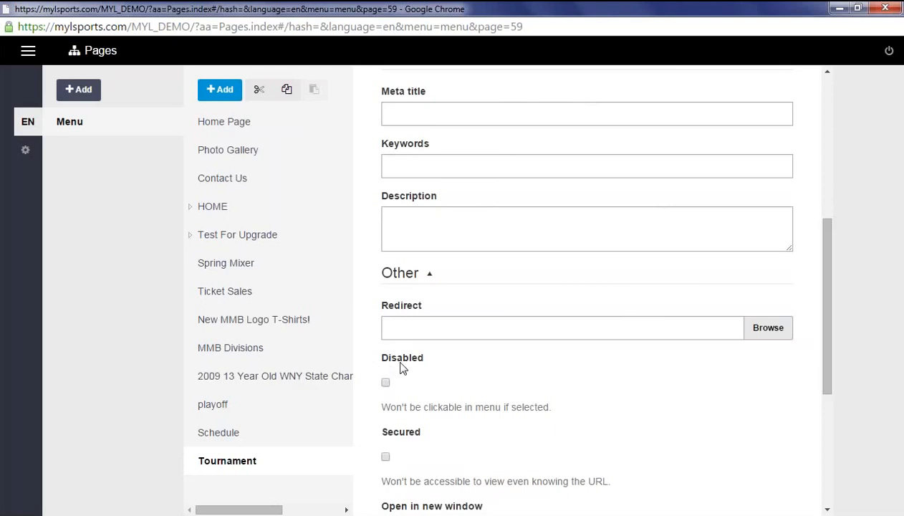
Review the Disabled, Secured, Open in new window, Alias and date settings of the Tournament page
{"action": "scroll", "coordinate": [421, 367], "scroll_direction": "down", "scroll_amount": 1}
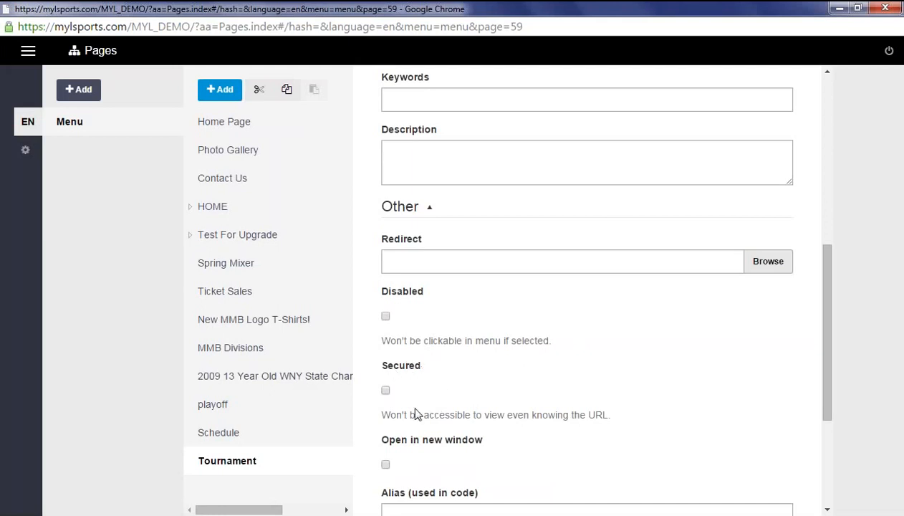
{"action": "scroll", "coordinate": [576, 426], "scroll_direction": "down", "scroll_amount": 1}
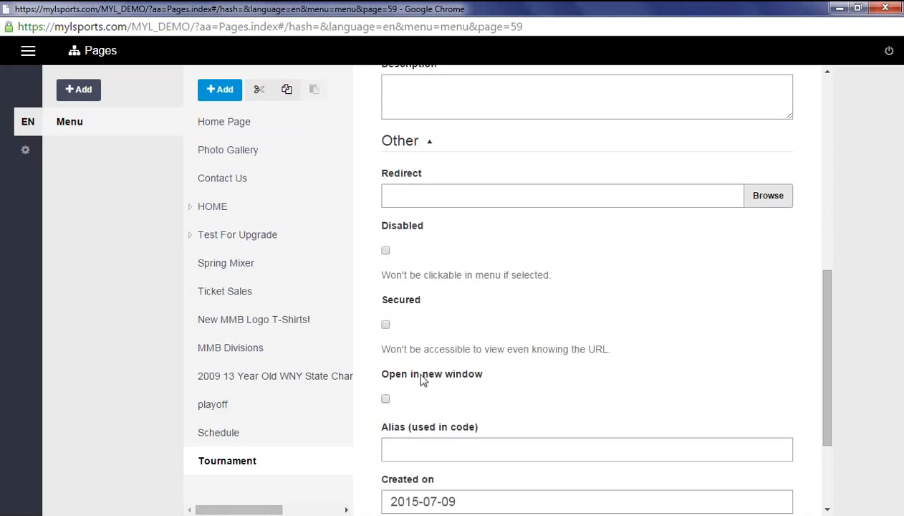
{"action": "scroll", "coordinate": [422, 383], "scroll_direction": "down", "scroll_amount": 1}
{"action": "scroll", "coordinate": [422, 405], "scroll_direction": "down", "scroll_amount": 1}
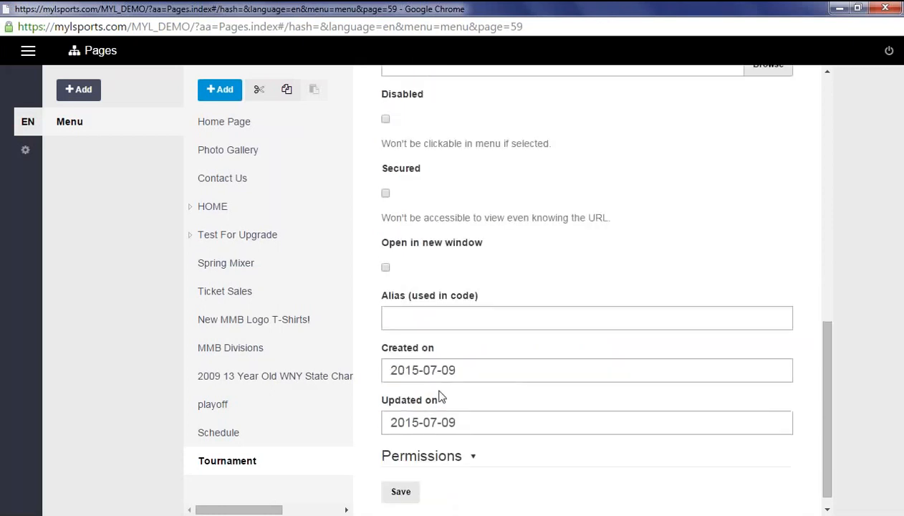
{"action": "scroll", "coordinate": [501, 405], "scroll_direction": "down", "scroll_amount": 1}
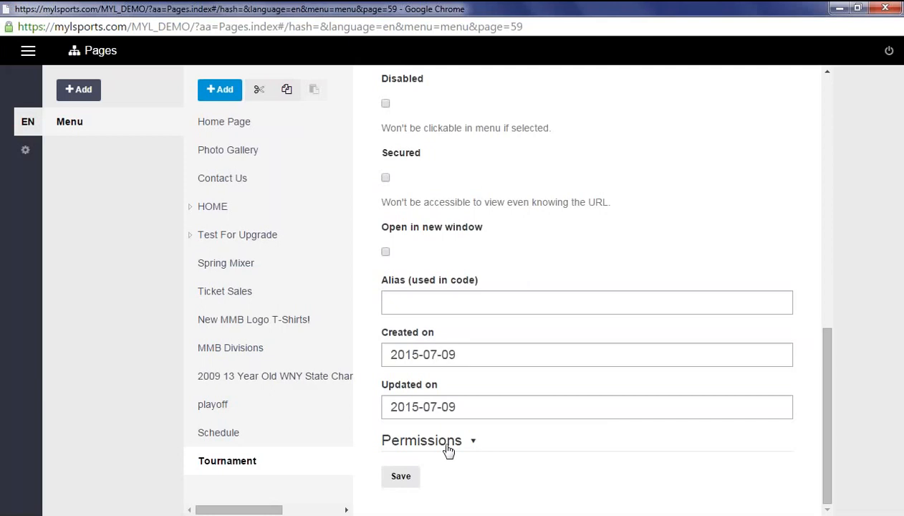
Expand the Tournament page's permissions and review the Parent, Coach and Board viewing options and the inheritance note
{"action": "left_click", "coordinate": [448, 441]}
{"action": "scroll", "coordinate": [492, 432], "scroll_direction": "down", "scroll_amount": 2}
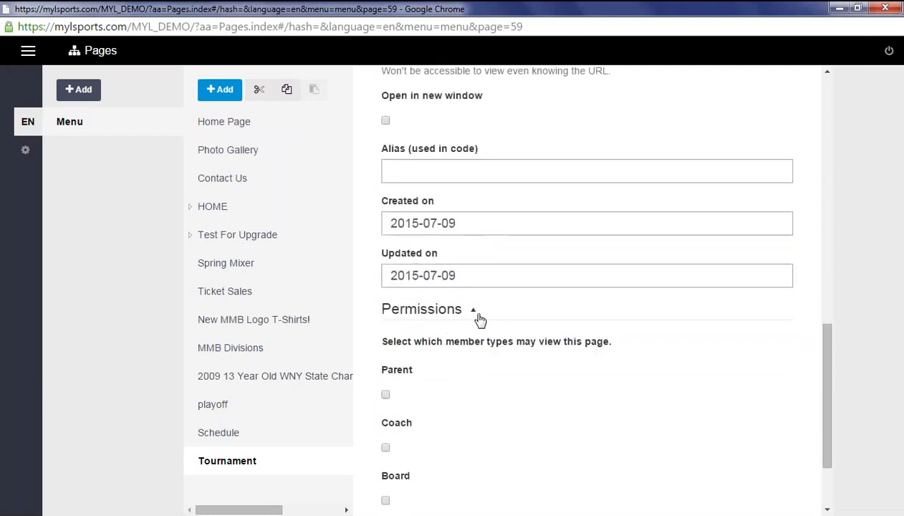
{"action": "scroll", "coordinate": [475, 331], "scroll_direction": "down", "scroll_amount": 1}
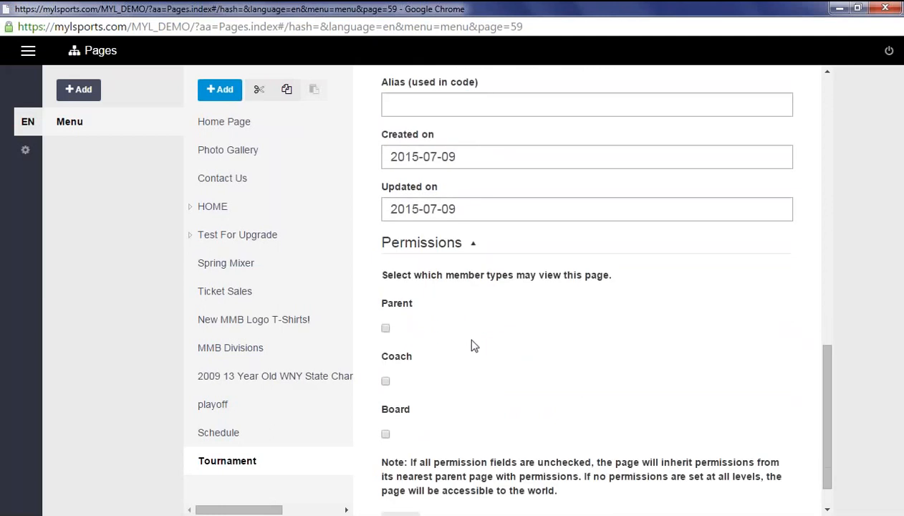
{"action": "scroll", "coordinate": [479, 338], "scroll_direction": "down", "scroll_amount": 1}
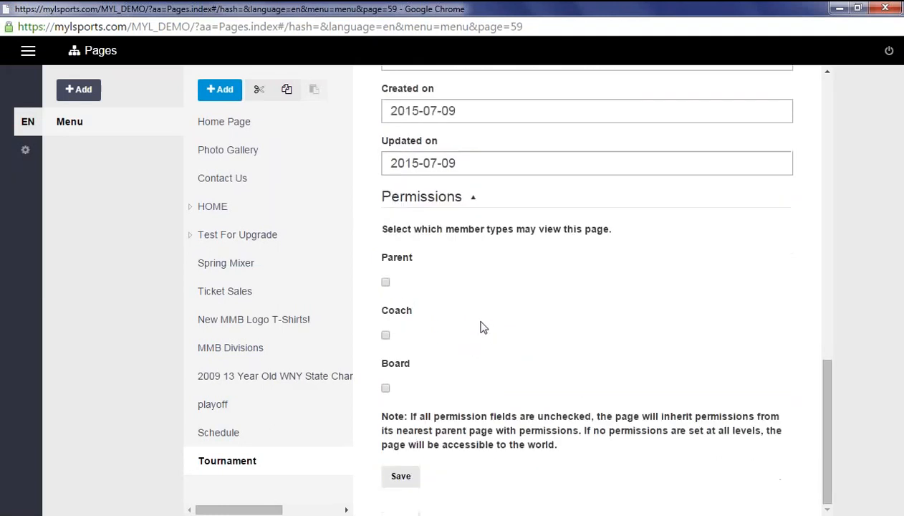
{"action": "scroll", "coordinate": [474, 333], "scroll_direction": "up", "scroll_amount": 2}
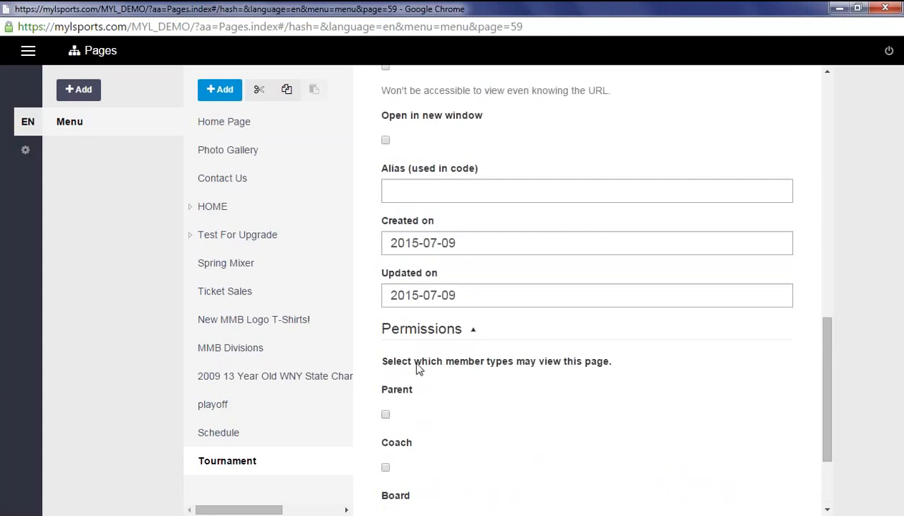
{"action": "scroll", "coordinate": [411, 372], "scroll_direction": "down", "scroll_amount": 1}
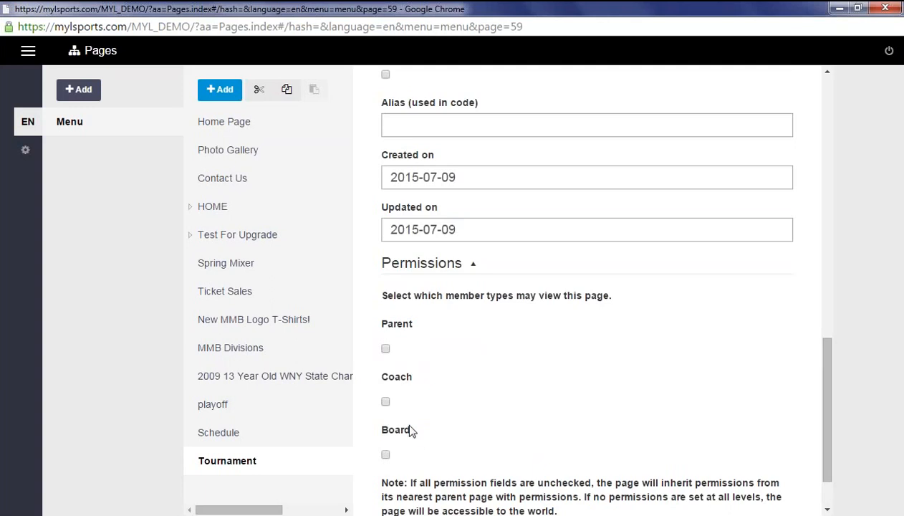
{"action": "scroll", "coordinate": [412, 429], "scroll_direction": "down", "scroll_amount": 1}
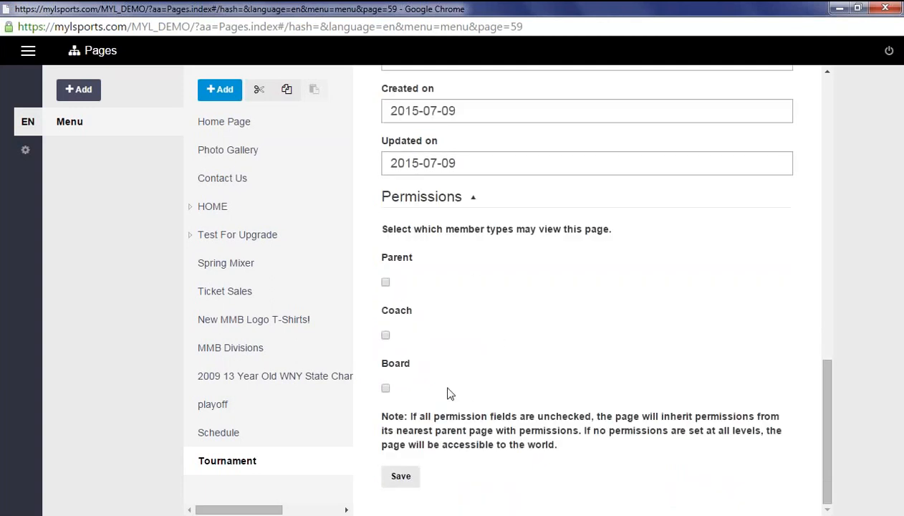
Finish reviewing the Tournament page's settings and open its content for editing
{"action": "scroll", "coordinate": [629, 407], "scroll_direction": "up", "scroll_amount": 2}
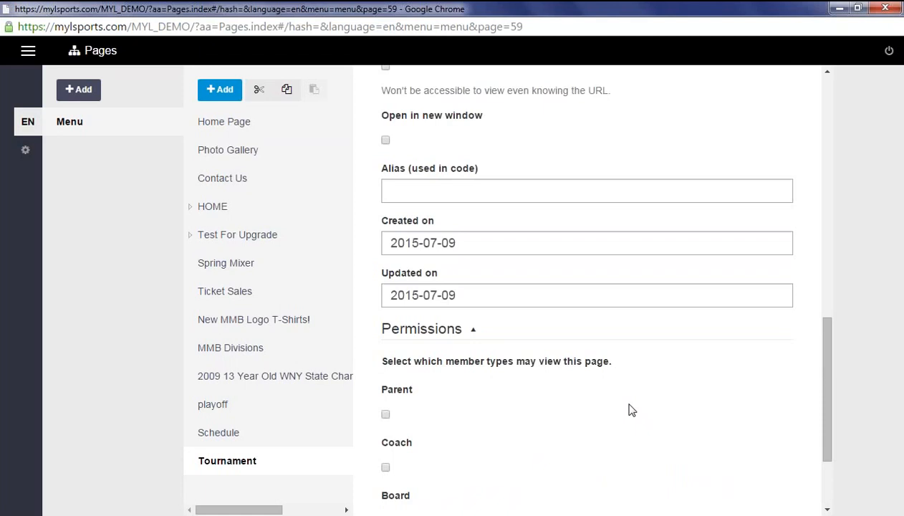
{"action": "scroll", "coordinate": [629, 410], "scroll_direction": "down", "scroll_amount": 3}
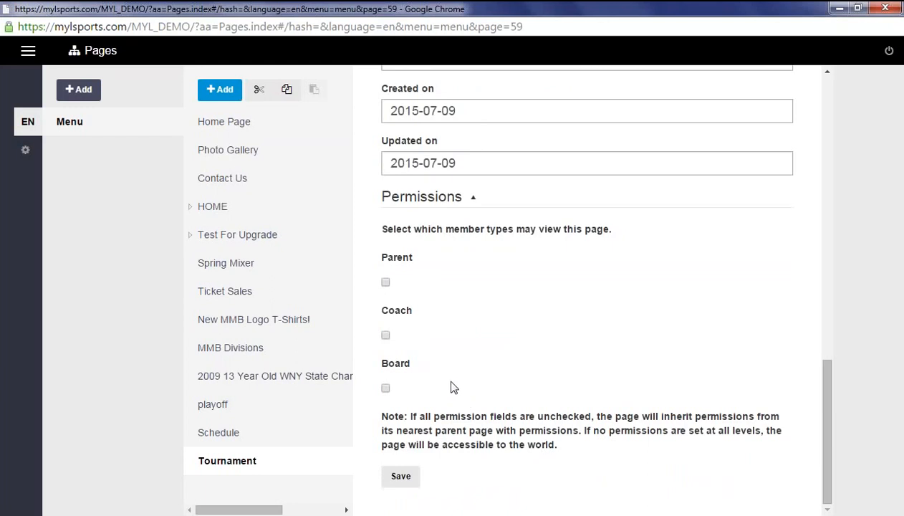
{"action": "scroll", "coordinate": [468, 412], "scroll_direction": "up", "scroll_amount": 10}
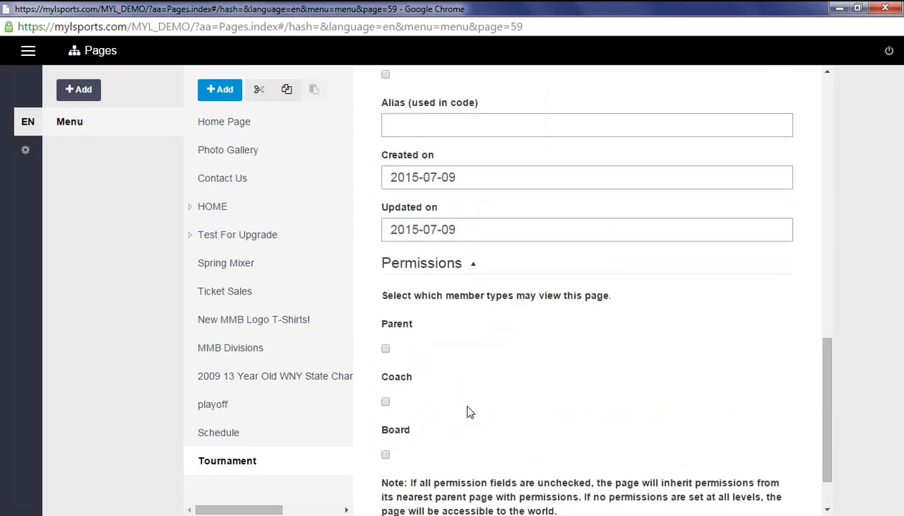
{"action": "scroll", "coordinate": [465, 423], "scroll_direction": "up", "scroll_amount": 3}
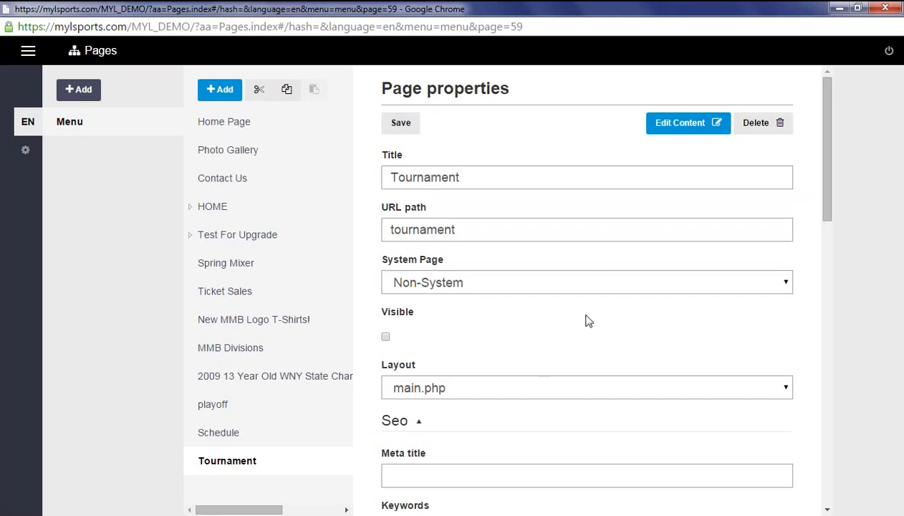
{"action": "left_click", "coordinate": [698, 126]}
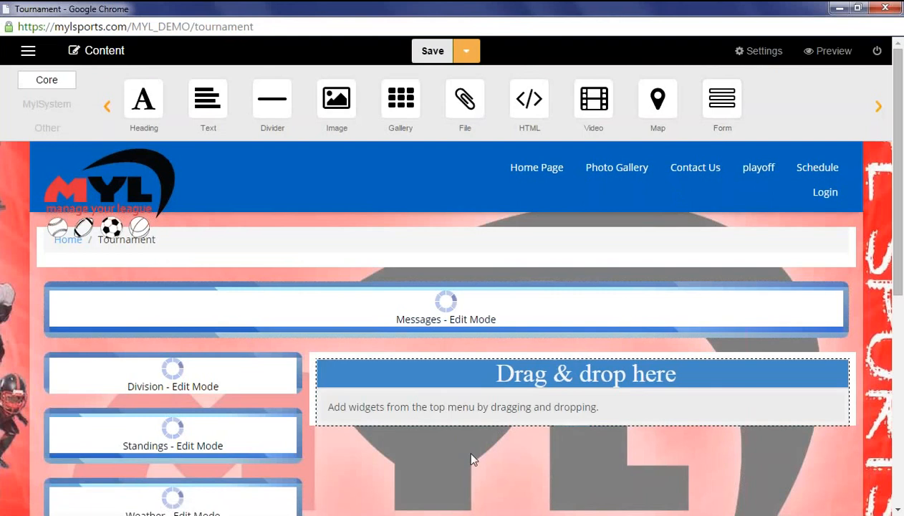
Review the Publish option and the saved revisions of the Tournament page's content, and close the list without publishing
{"action": "mouse_move", "coordinate": [173, 376]}
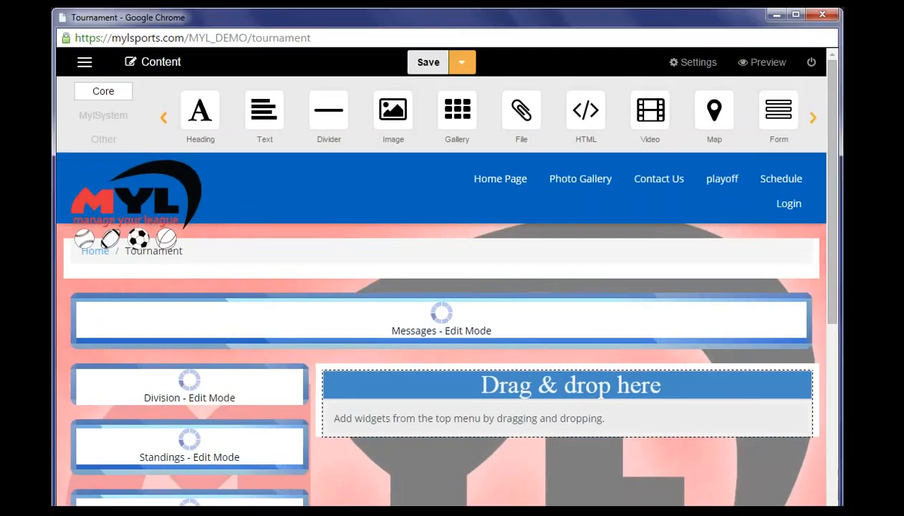
{"action": "left_click", "coordinate": [461, 68]}
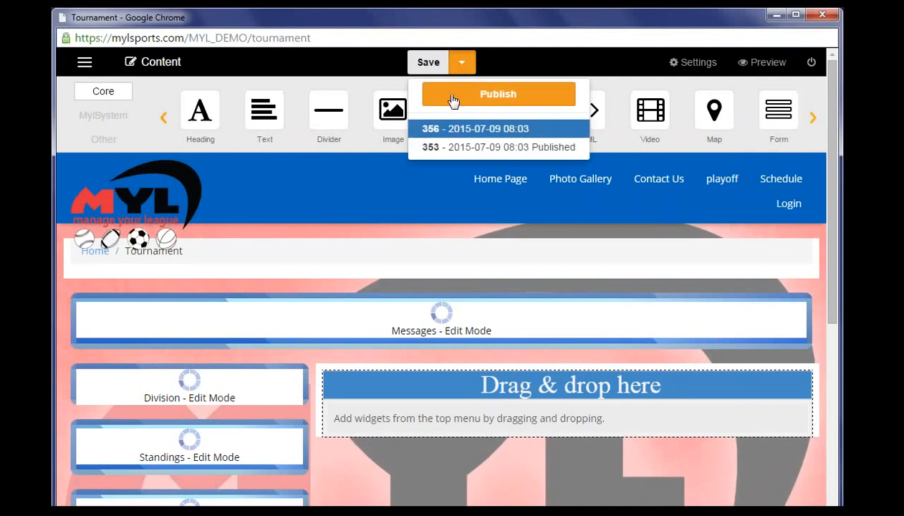
{"action": "left_click", "coordinate": [505, 67]}
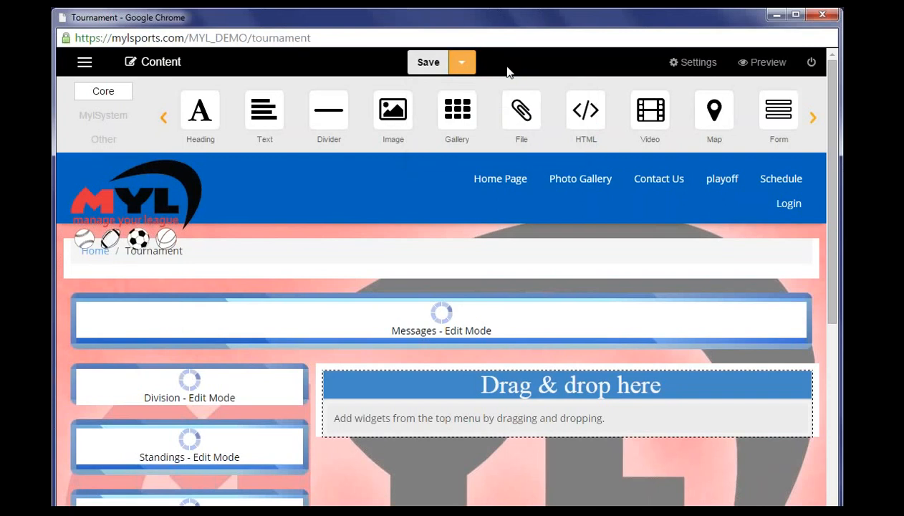
Return to the Pages administration and open the Tournament page's properties
{"action": "left_click", "coordinate": [84, 62]}
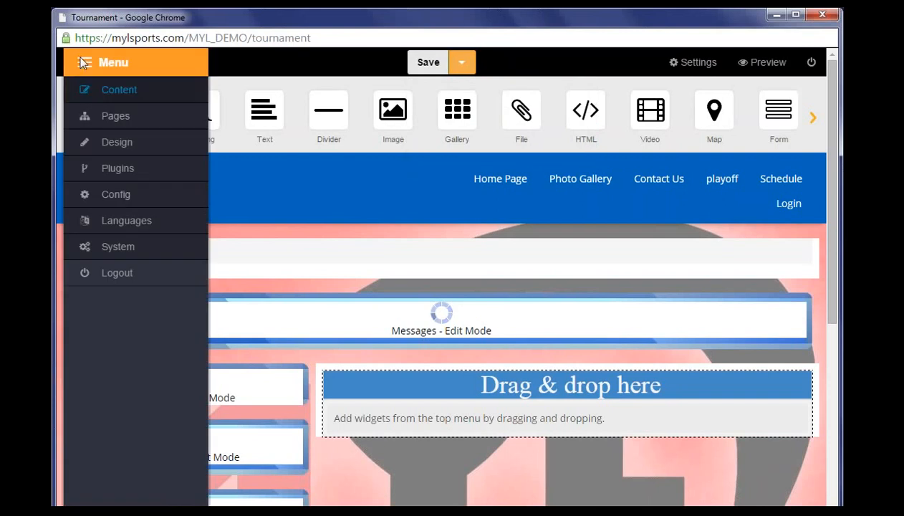
{"action": "left_click", "coordinate": [108, 115]}
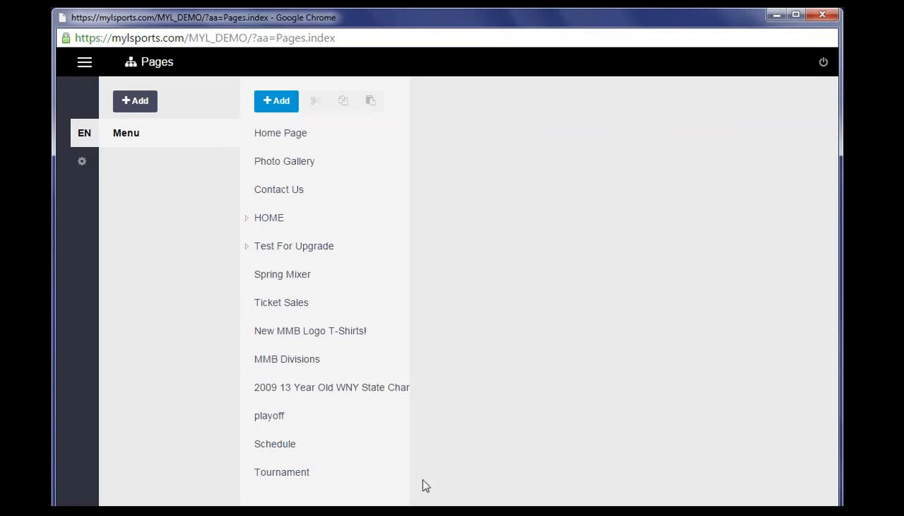
{"action": "left_click", "coordinate": [305, 472]}
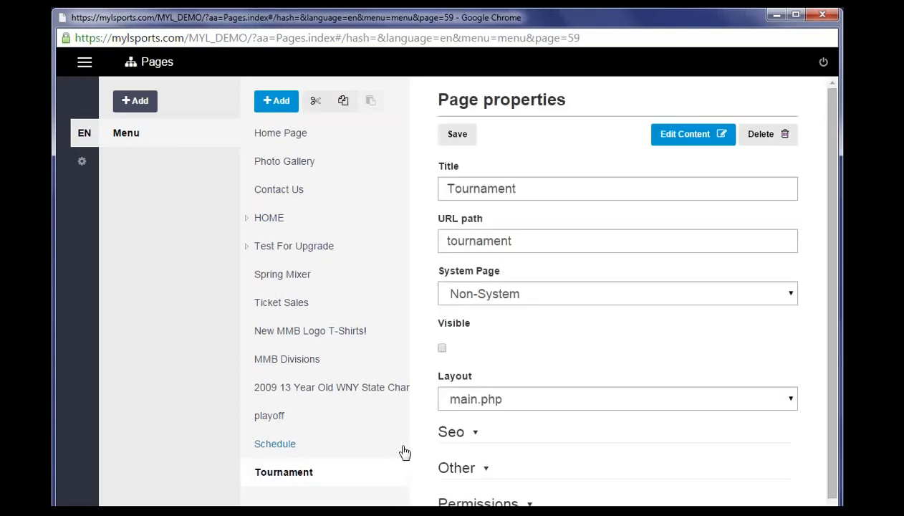